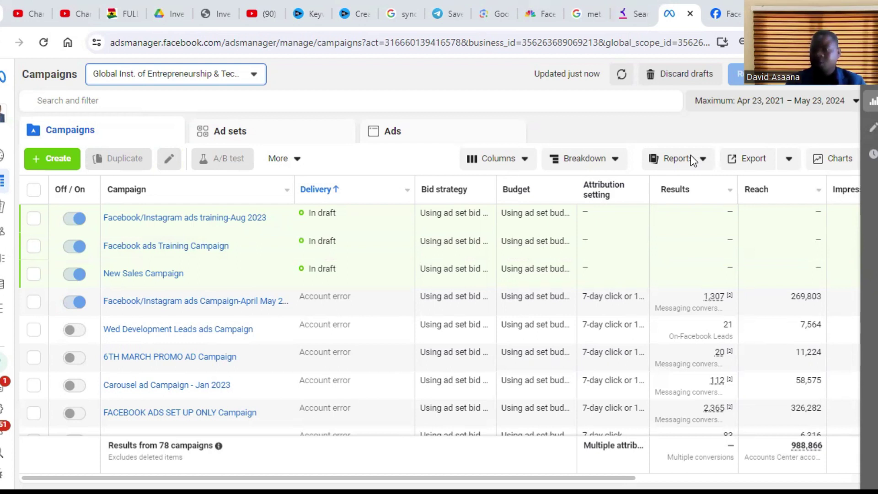
Bring up the Facebook home feed and expand the sidebar shortcuts to reveal Ad Center and Ads Manager.
{"action": "mouse_move", "coordinate": [725, 6]}
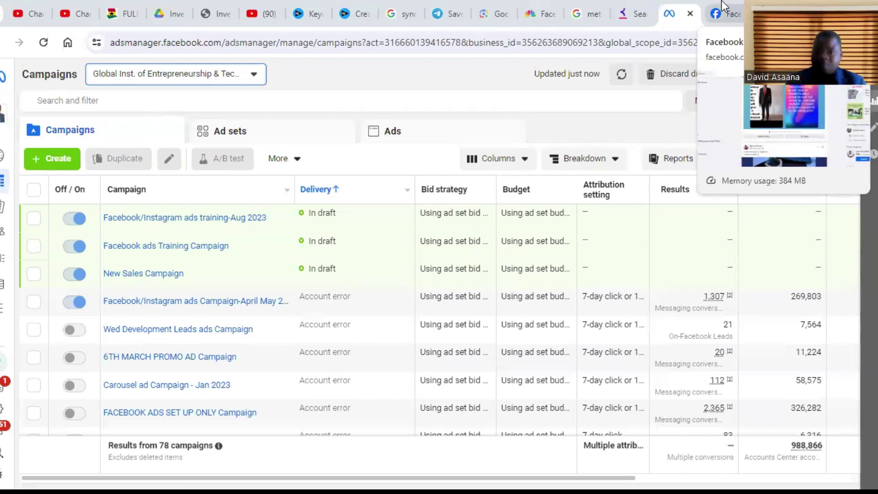
{"action": "left_click", "coordinate": [724, 7]}
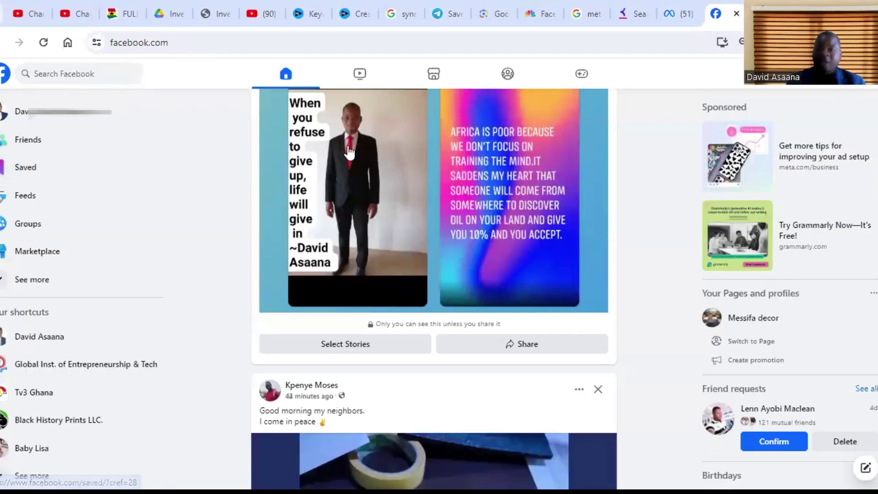
{"action": "scroll", "coordinate": [349, 152], "scroll_direction": "up", "scroll_amount": 4}
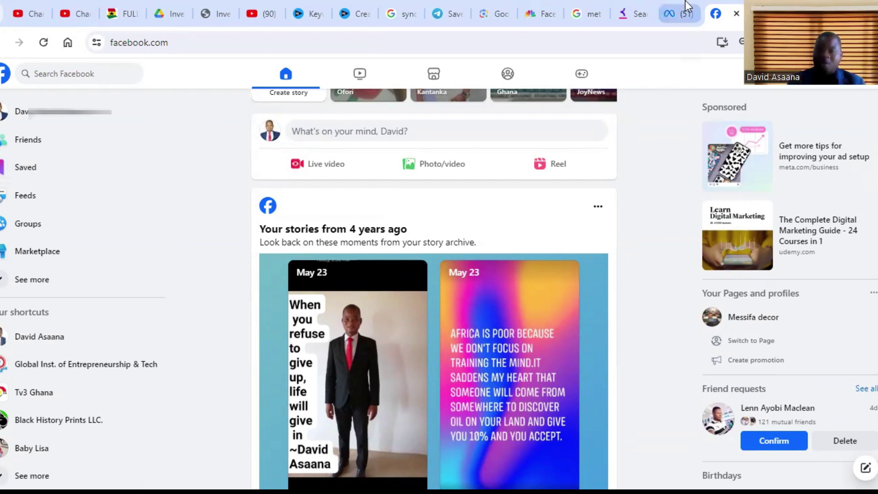
{"action": "left_click", "coordinate": [682, 13]}
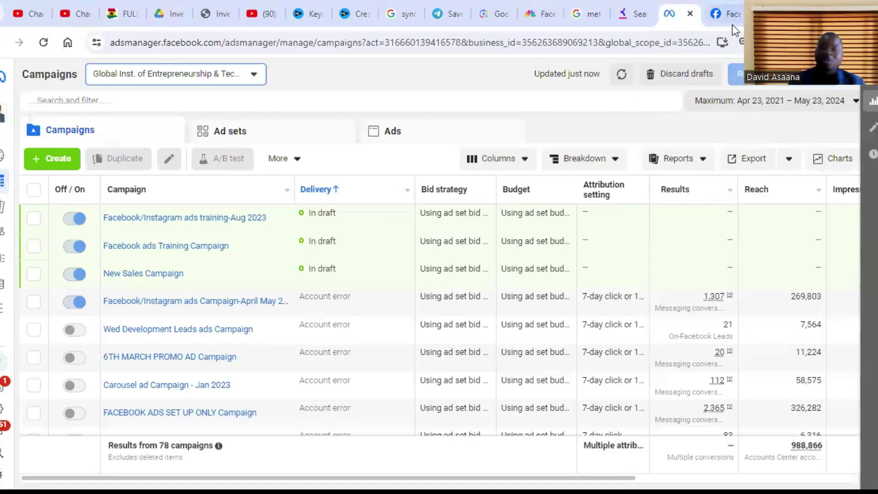
{"action": "left_click", "coordinate": [726, 6]}
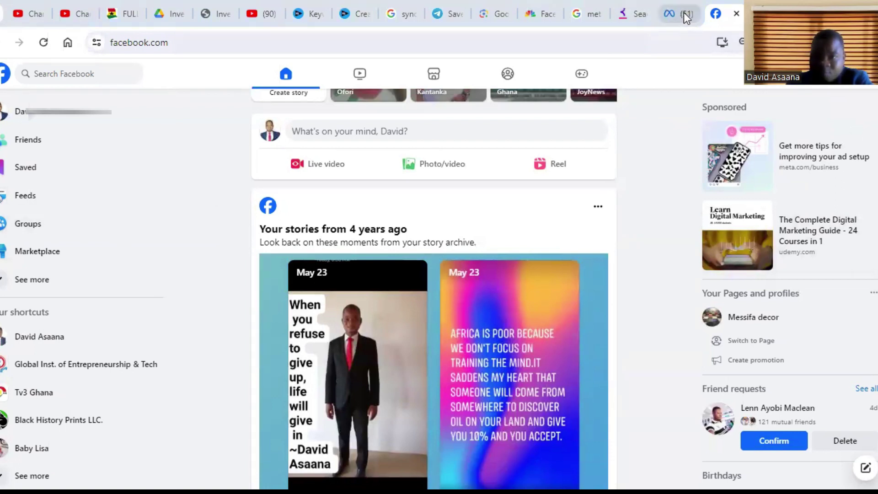
{"action": "mouse_move", "coordinate": [684, 13]}
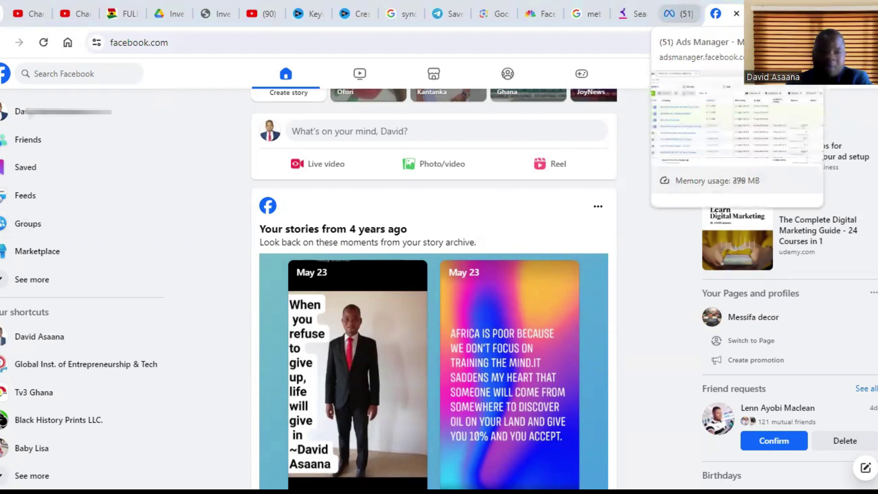
{"action": "left_click", "coordinate": [50, 284]}
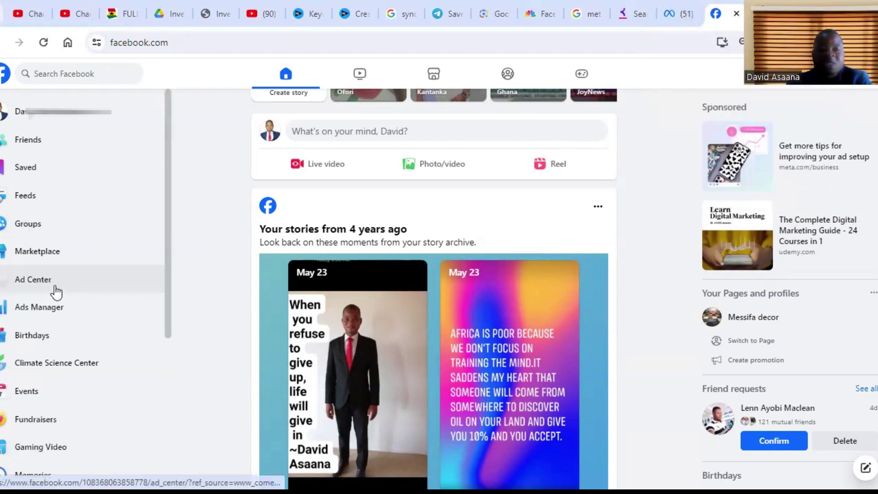
Open Business settings from the Ads Manager All tools menu in a new browser tab.
{"action": "left_click", "coordinate": [675, 9]}
{"action": "mouse_move", "coordinate": [580, 212]}
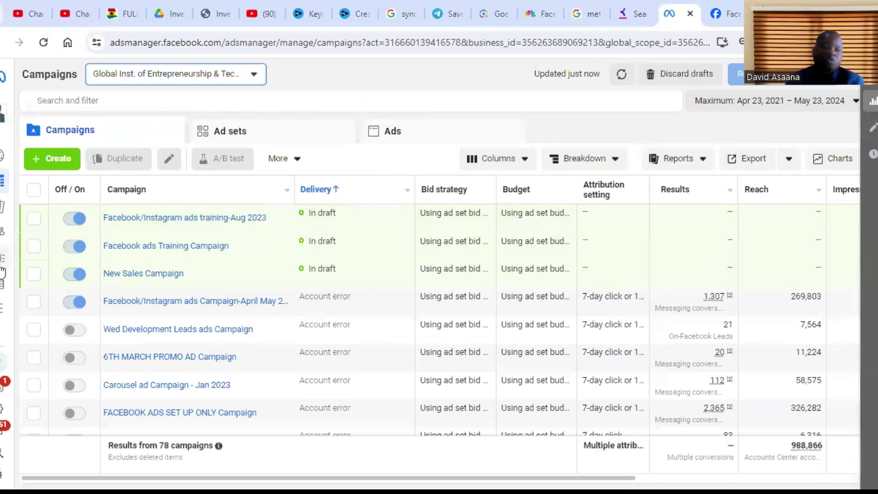
{"action": "mouse_move", "coordinate": [18, 281]}
{"action": "left_click", "coordinate": [27, 311]}
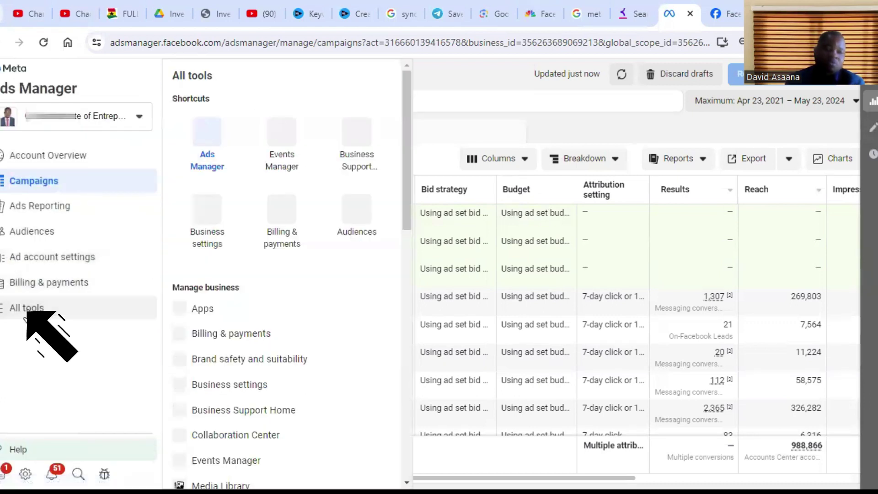
{"action": "right_click", "coordinate": [209, 231]}
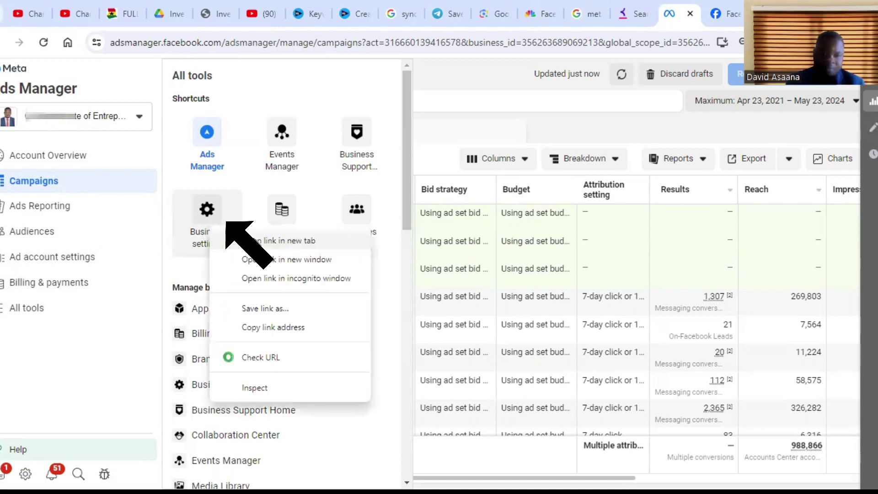
{"action": "left_click", "coordinate": [270, 238]}
Enter the SMS verification code sent to the phone and confirm the two-factor check.
{"action": "left_click", "coordinate": [680, 1]}
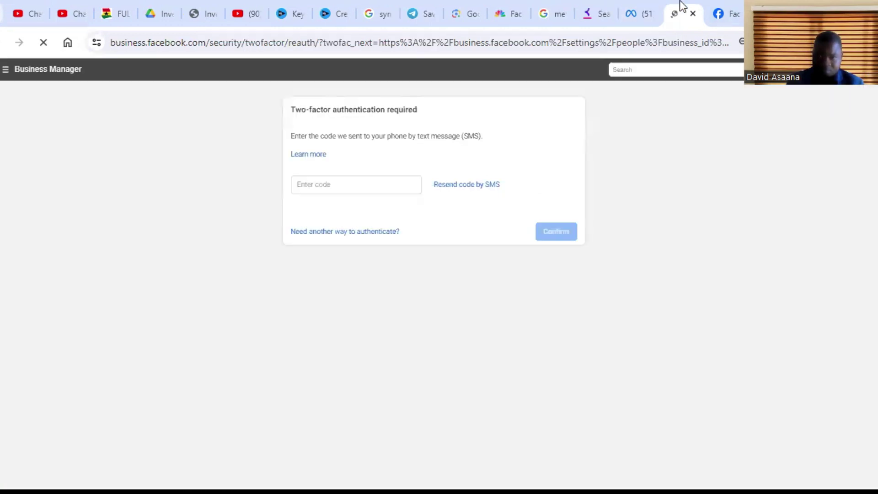
{"action": "left_click", "coordinate": [365, 183]}
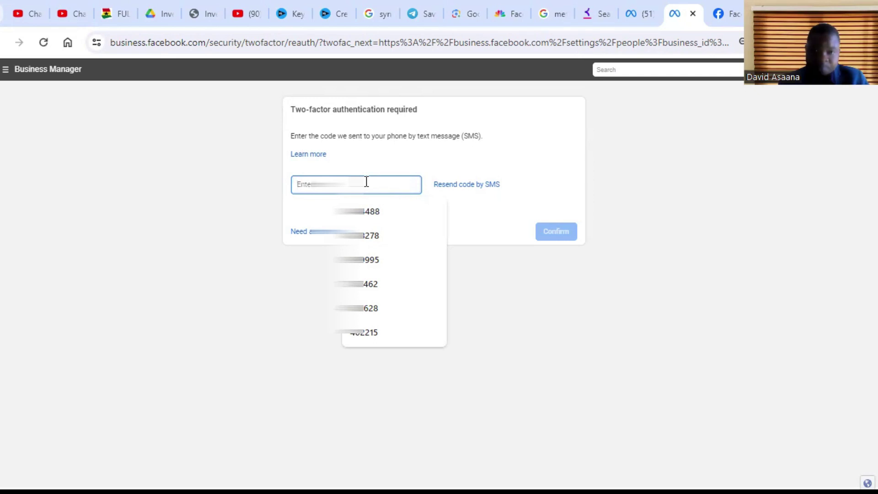
{"action": "key", "text": "ctrl+v"}
{"action": "left_click", "coordinate": [556, 232]}
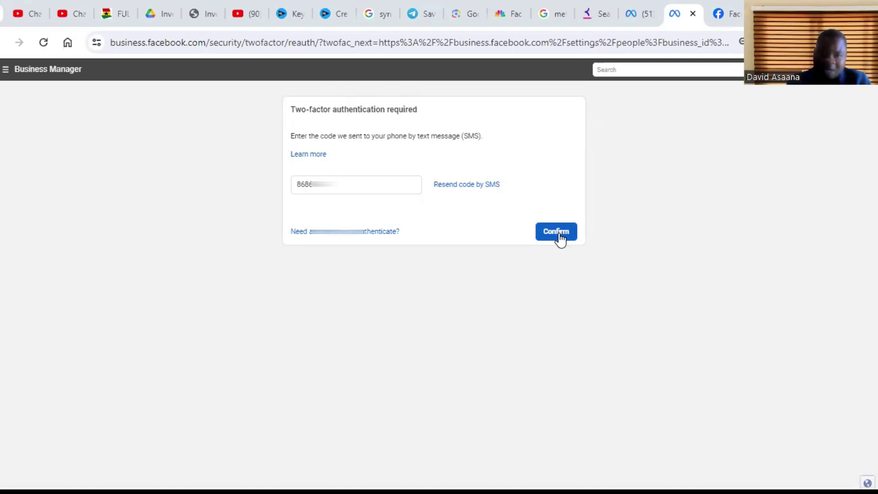
{"action": "left_click", "coordinate": [560, 235]}
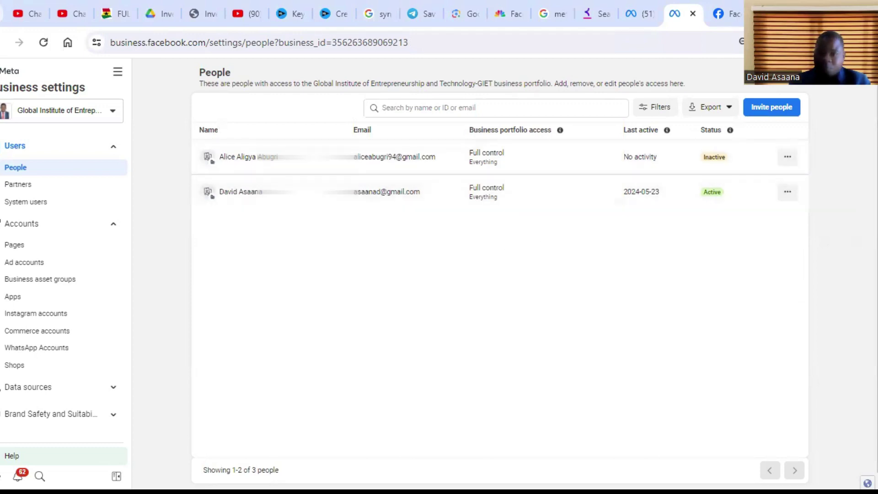
Start a new invitation and fill in the invitee's e-mail address from the suggestion.
{"action": "left_click", "coordinate": [773, 105]}
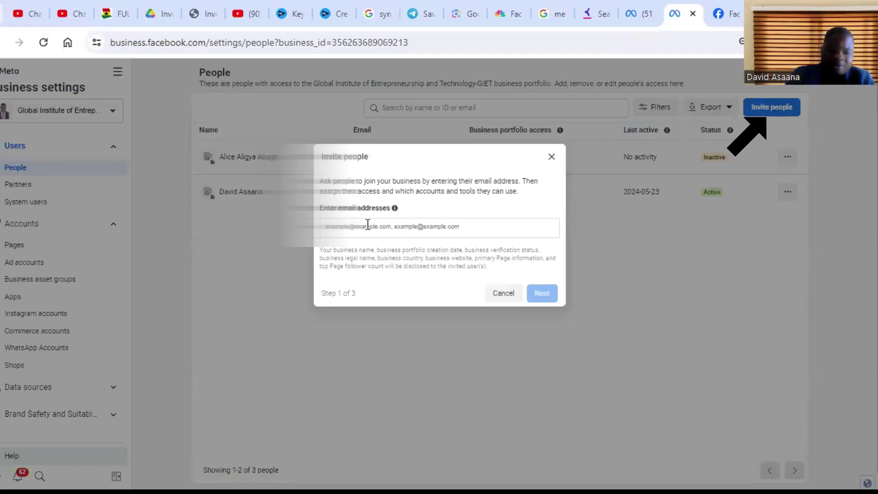
{"action": "type", "text": "asaanac"}
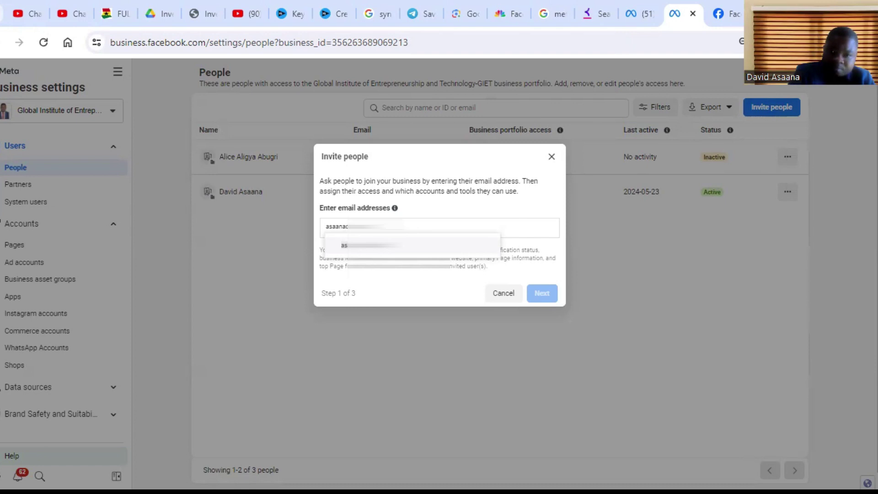
{"action": "key", "text": "Return"}
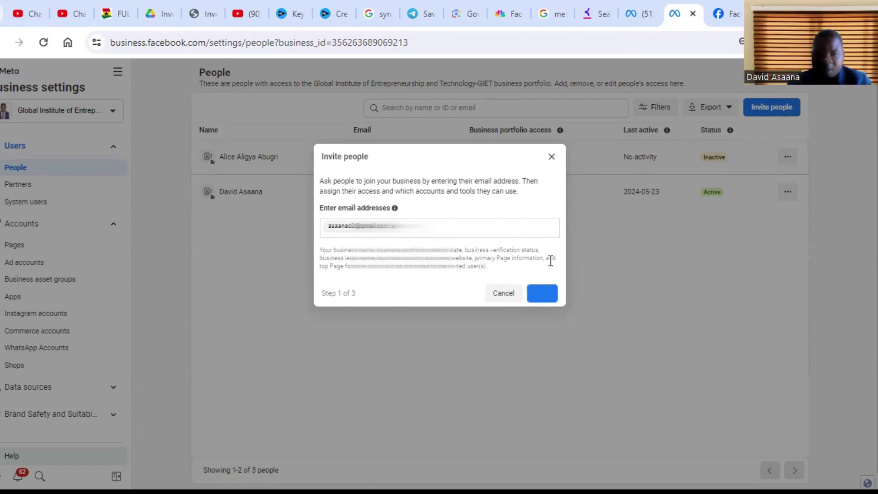
Grant Apps and integrations Manage plus Full control Everything, then continue to Assign Access.
{"action": "left_click", "coordinate": [540, 294]}
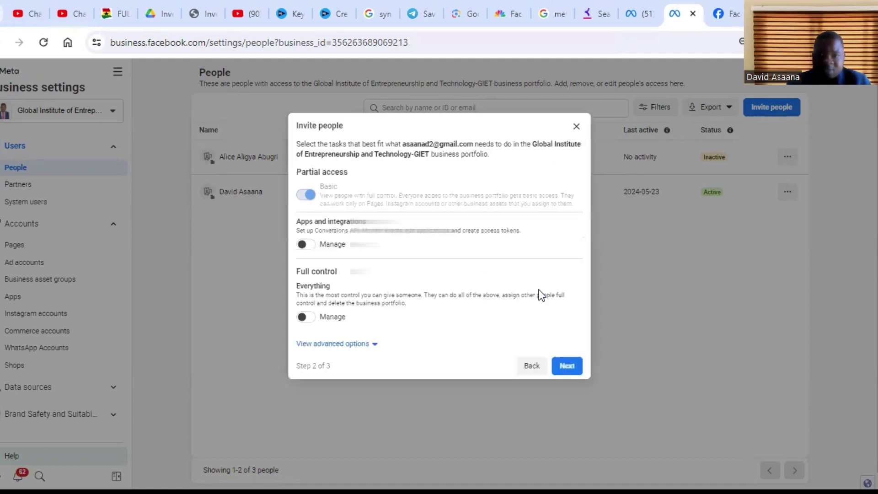
{"action": "left_click", "coordinate": [304, 245]}
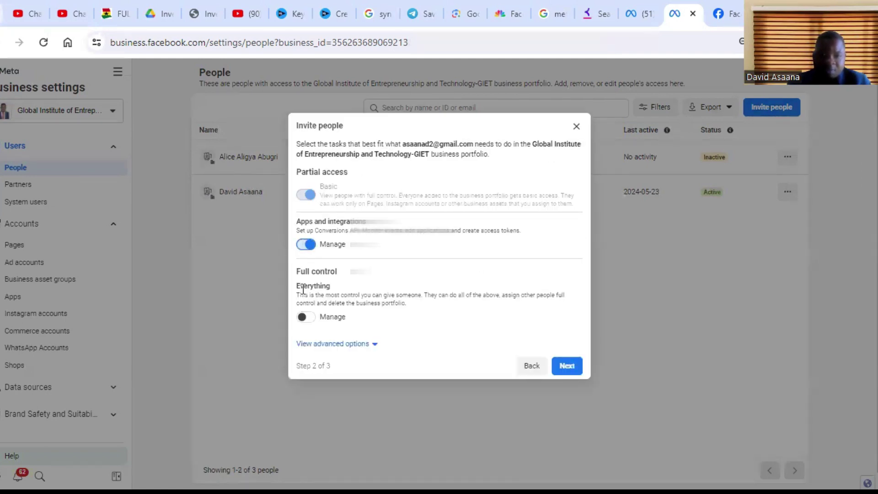
{"action": "left_click", "coordinate": [303, 317]}
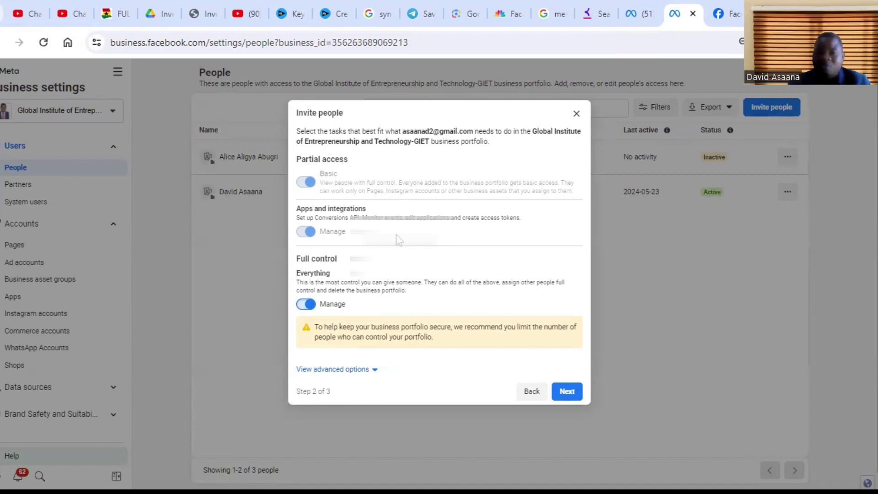
{"action": "mouse_move", "coordinate": [319, 185]}
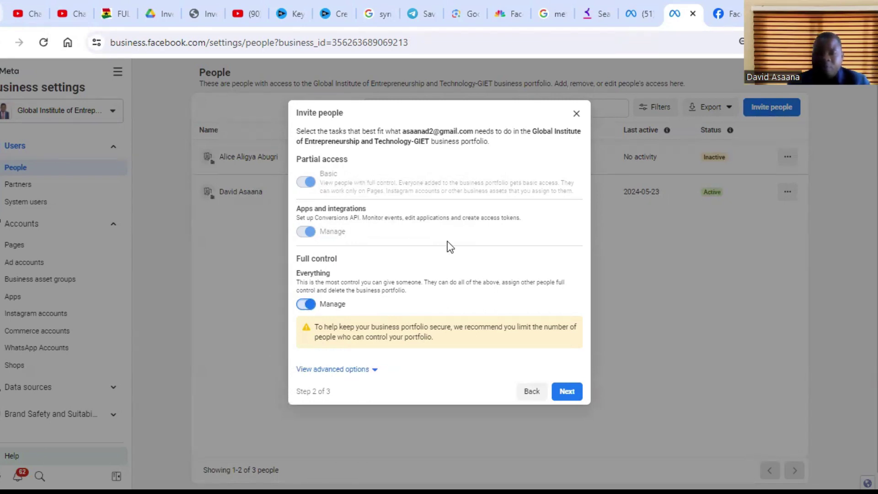
{"action": "left_click", "coordinate": [567, 393]}
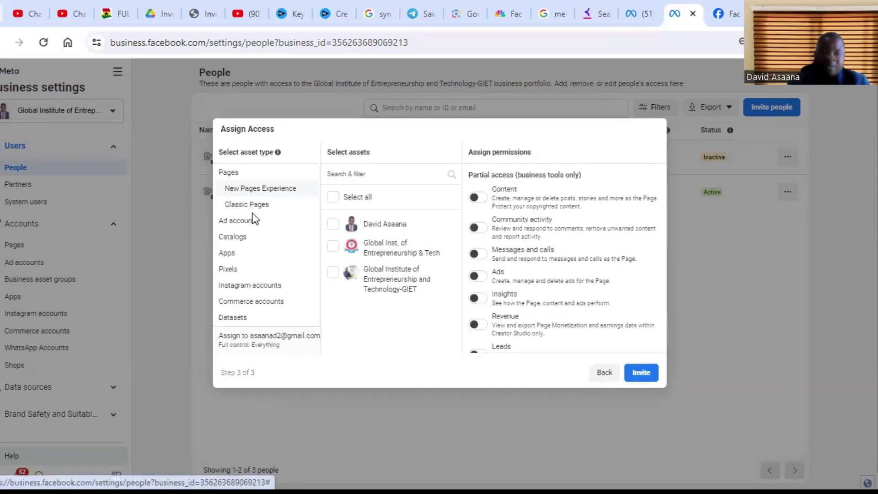
Select the Global Inst. of Entrepreneurship & Tech Page and the GIET New Ad Account.
{"action": "left_click", "coordinate": [339, 247]}
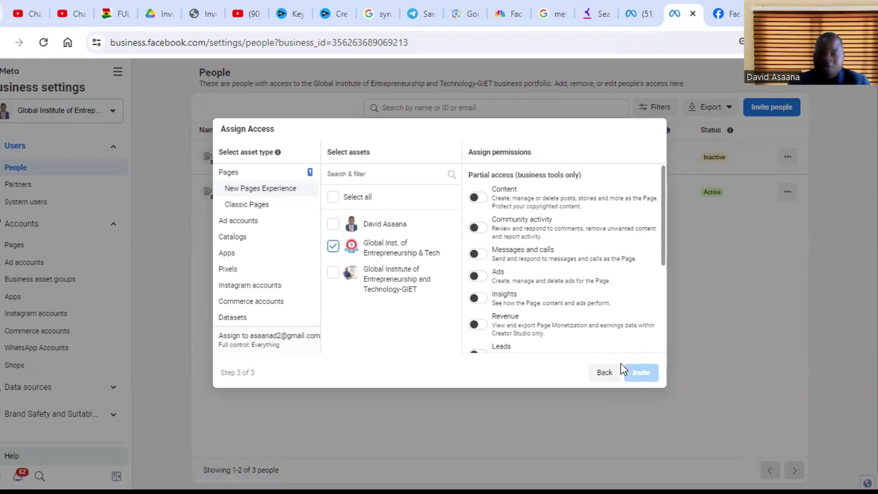
{"action": "left_click", "coordinate": [255, 224]}
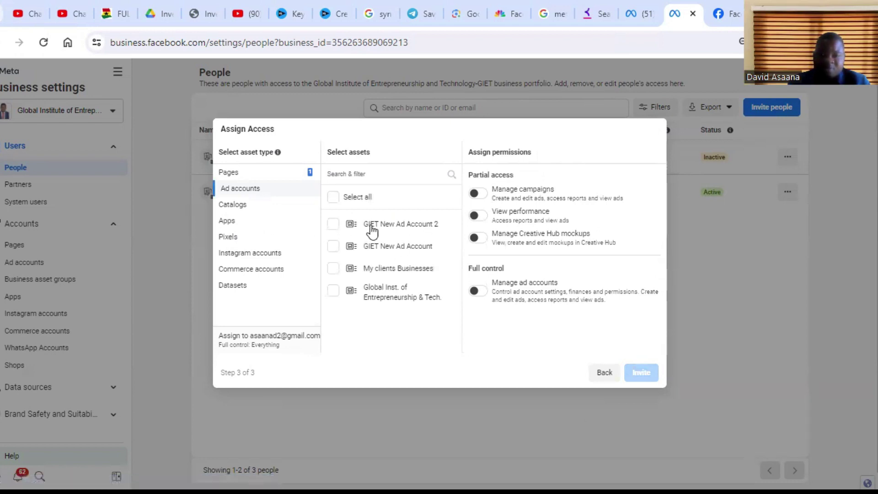
{"action": "left_click", "coordinate": [346, 248]}
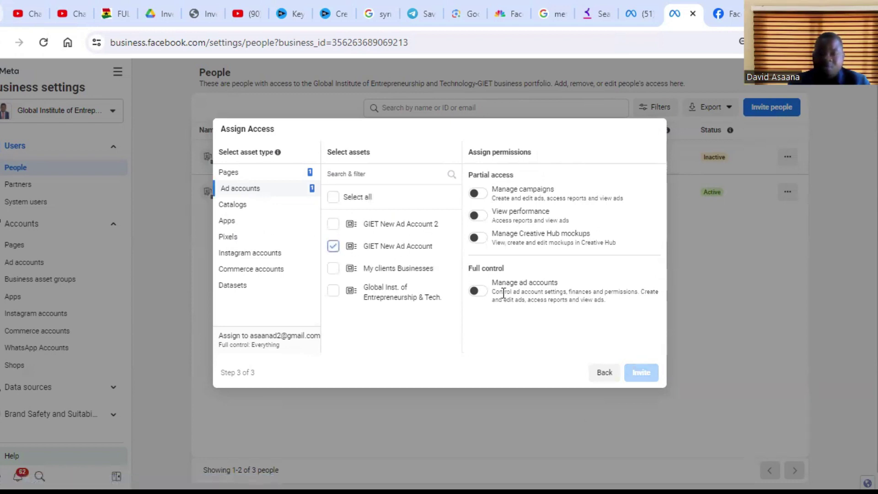
Give Full control Everything over the Global Inst. of Entrepreneurship & Tech Page.
{"action": "left_click", "coordinate": [251, 174]}
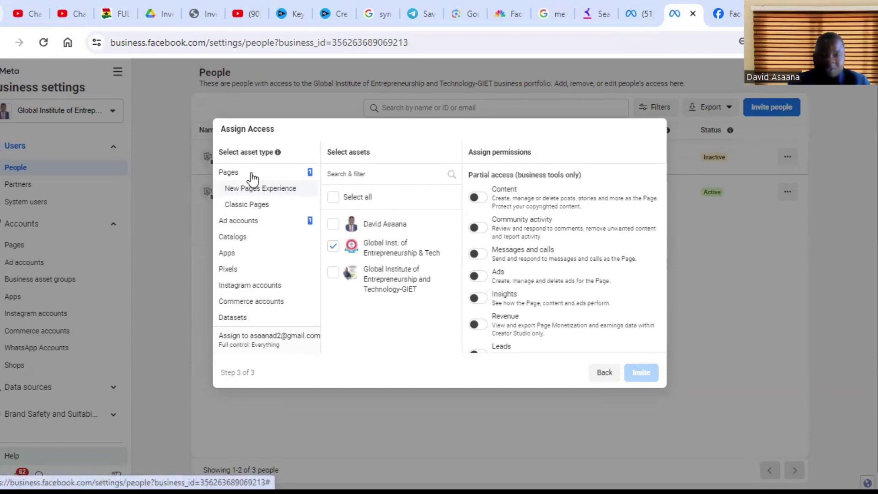
{"action": "scroll", "coordinate": [498, 288], "scroll_direction": "down", "scroll_amount": 4}
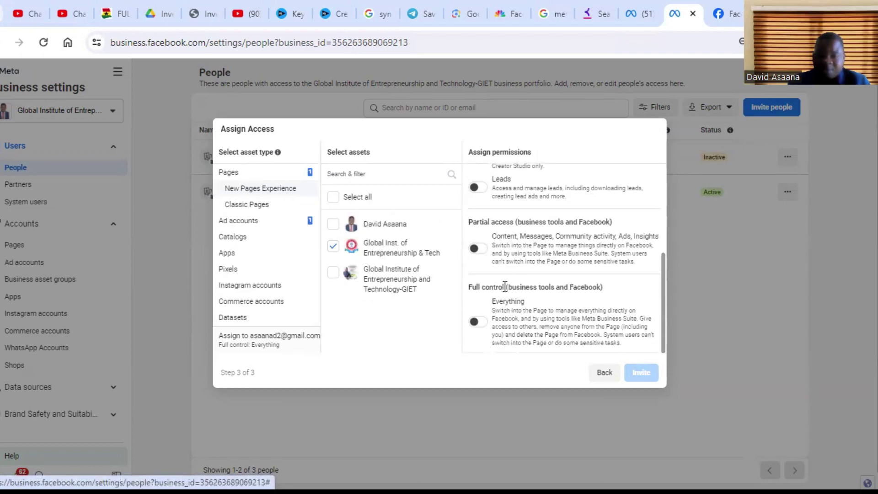
{"action": "left_click", "coordinate": [478, 323]}
{"action": "scroll", "coordinate": [490, 233], "scroll_direction": "up", "scroll_amount": 3}
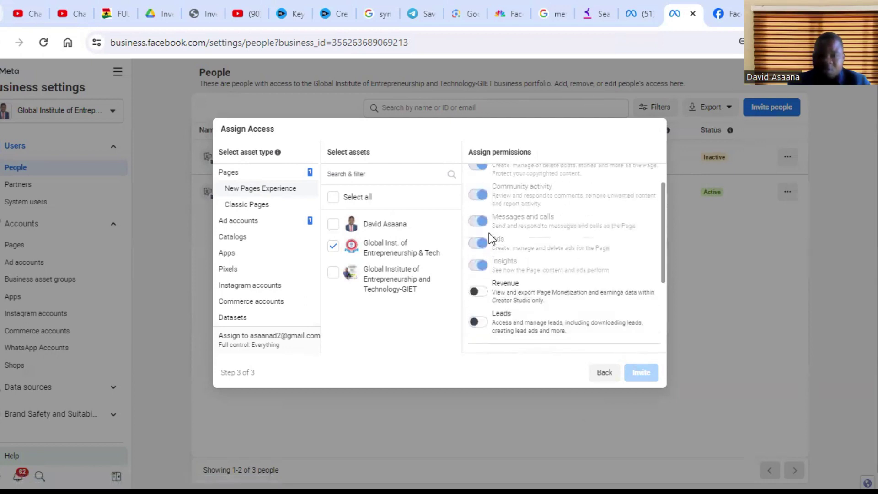
{"action": "scroll", "coordinate": [489, 233], "scroll_direction": "down", "scroll_amount": 2}
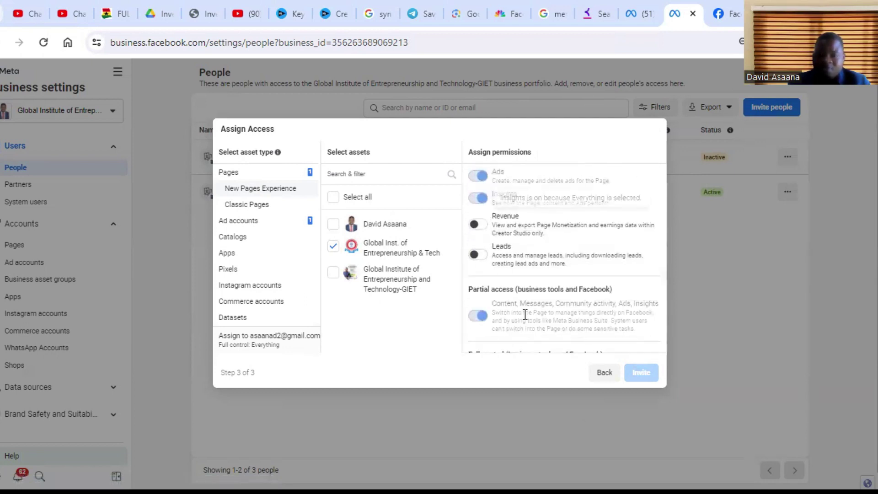
{"action": "scroll", "coordinate": [525, 314], "scroll_direction": "down", "scroll_amount": 2}
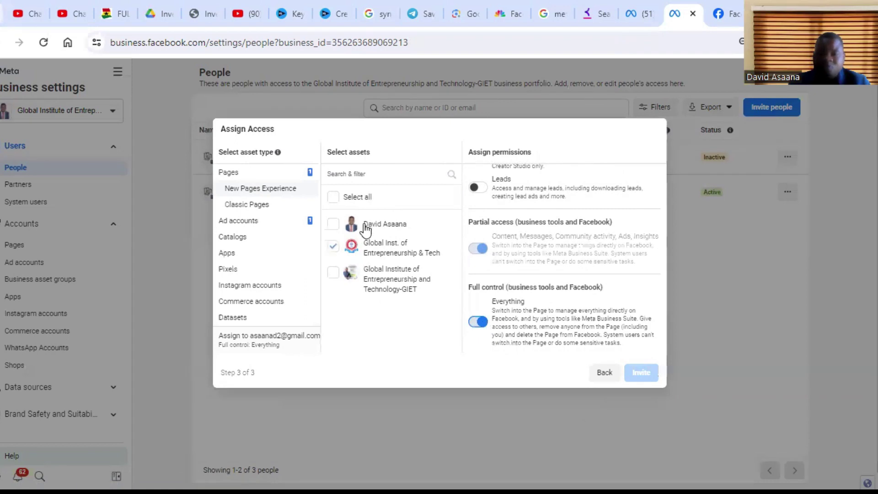
{"action": "left_click", "coordinate": [267, 223]}
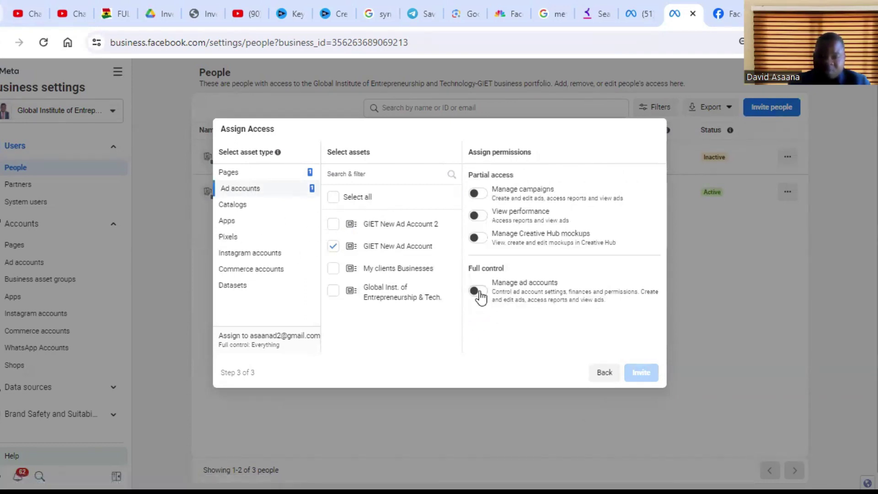
Turn on full control to manage the GIET New Ad Account.
{"action": "left_click", "coordinate": [478, 291]}
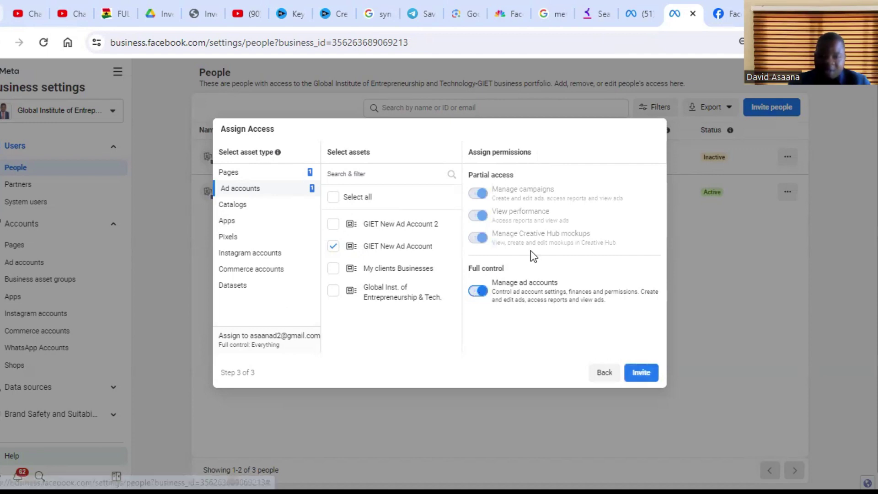